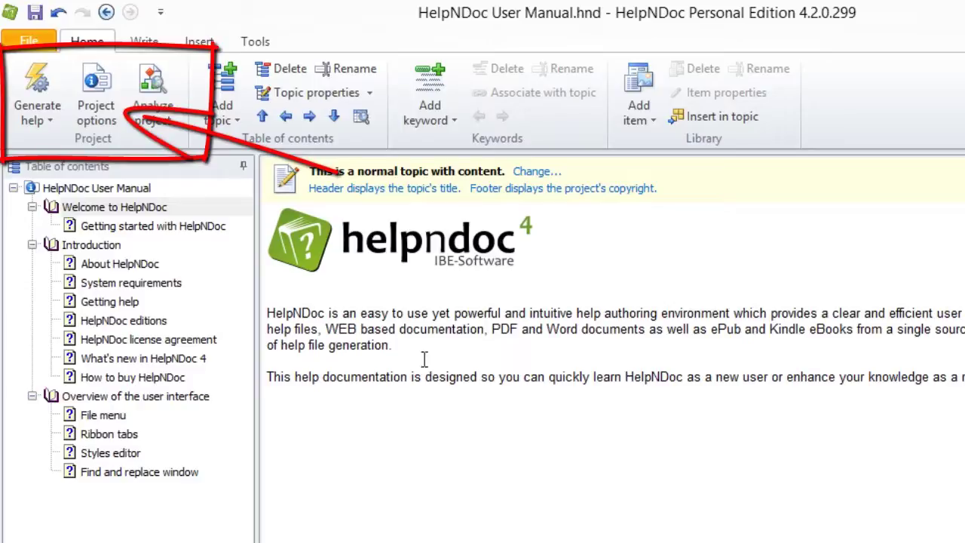
# In Project options, toggle the 'Always synchronize Help ID with topic caption' setting off
pyautogui.click(91, 82)
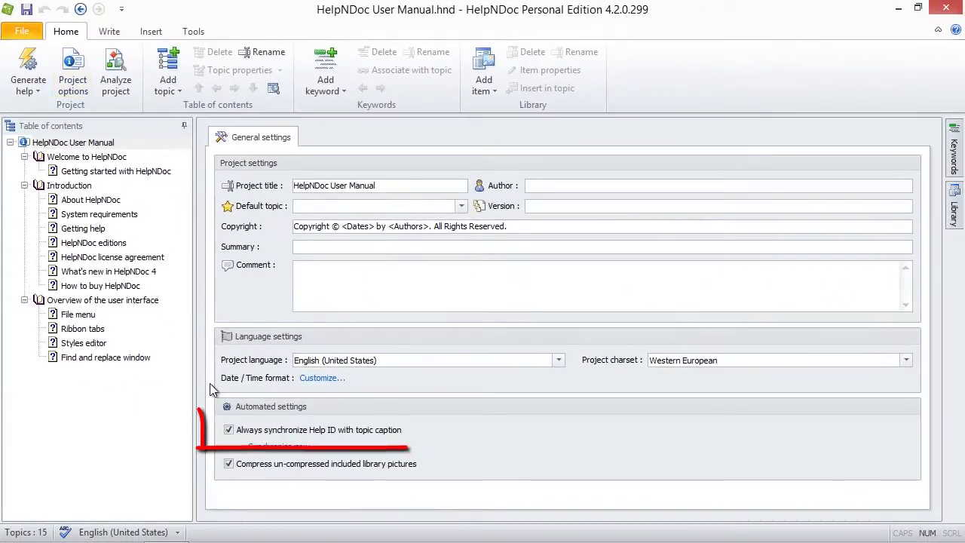
pyautogui.click(229, 430)
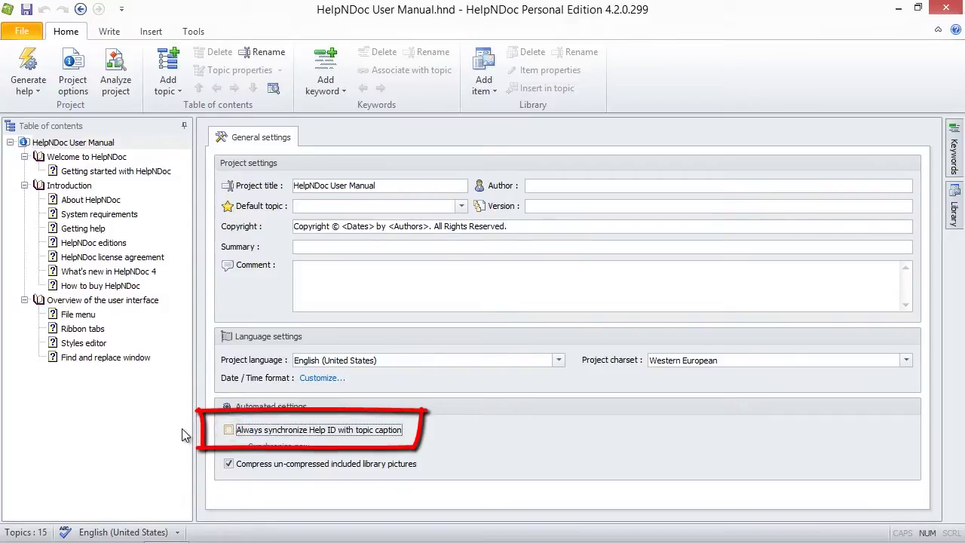
pyautogui.click(228, 430)
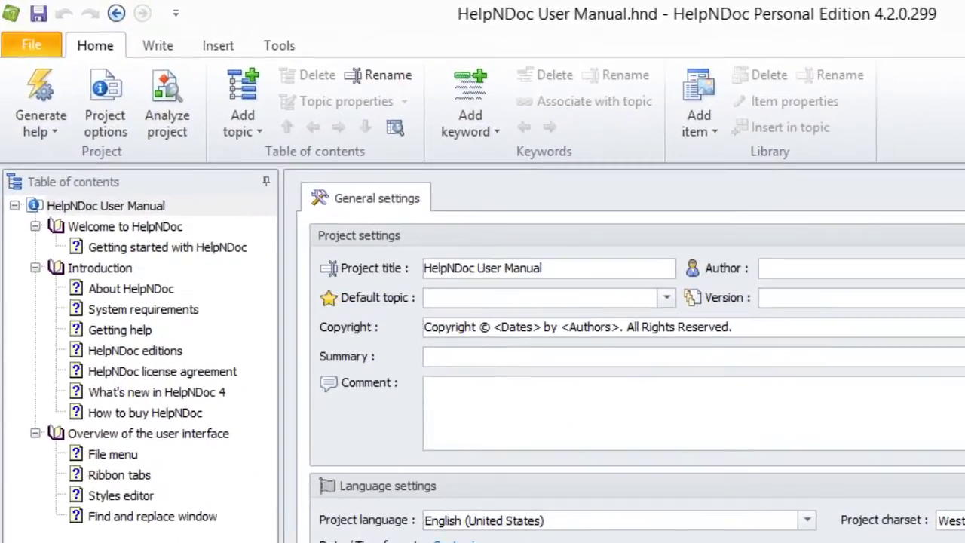
# Open the Welcome to HelpNDoc topic and check its Help ID, WelcometoHelpNDoc, with Help Context 0
pyautogui.click(125, 228)
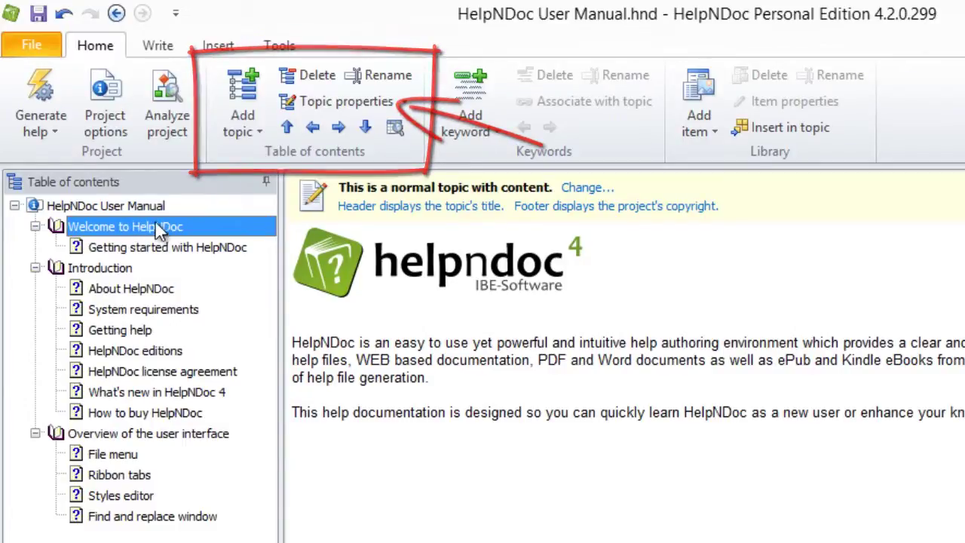
pyautogui.click(329, 106)
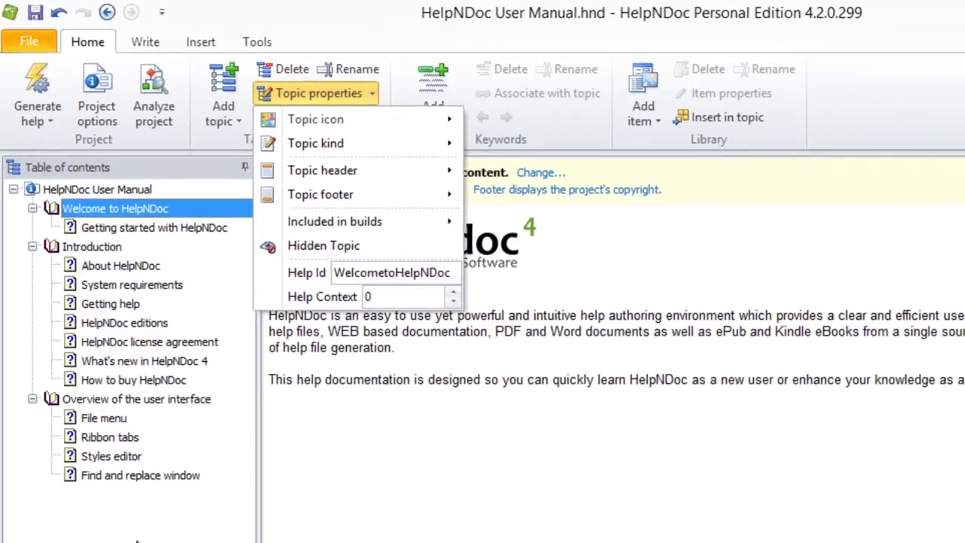
pyautogui.click(118, 468)
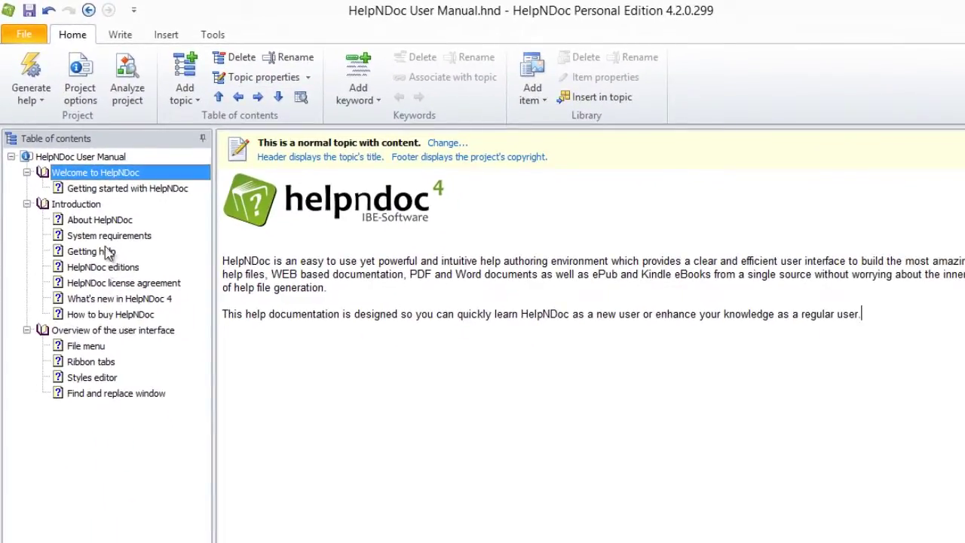
pyautogui.rightClick(79, 179)
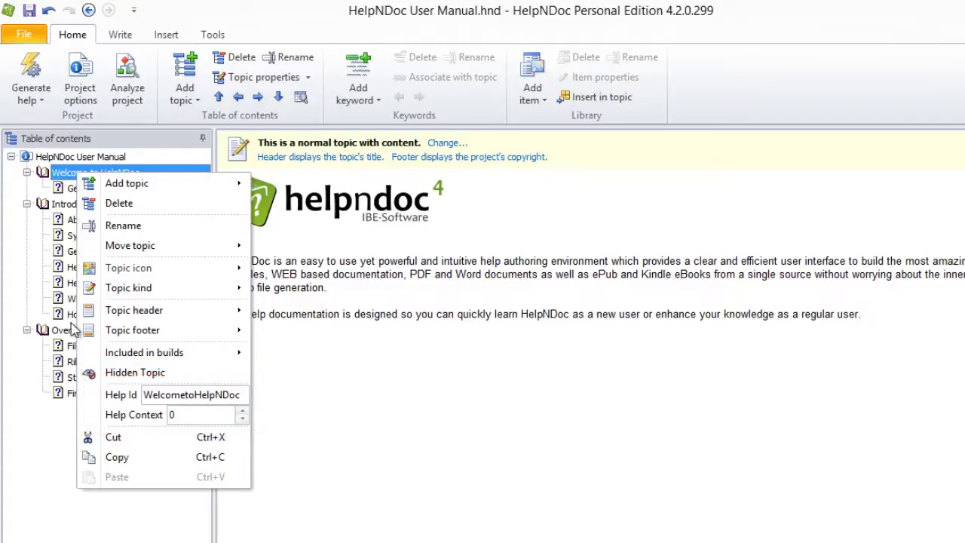
# Change the Welcome to HelpNDoc topic's Help ID to 'welcome' and confirm it took effect
pyautogui.click(59, 456)
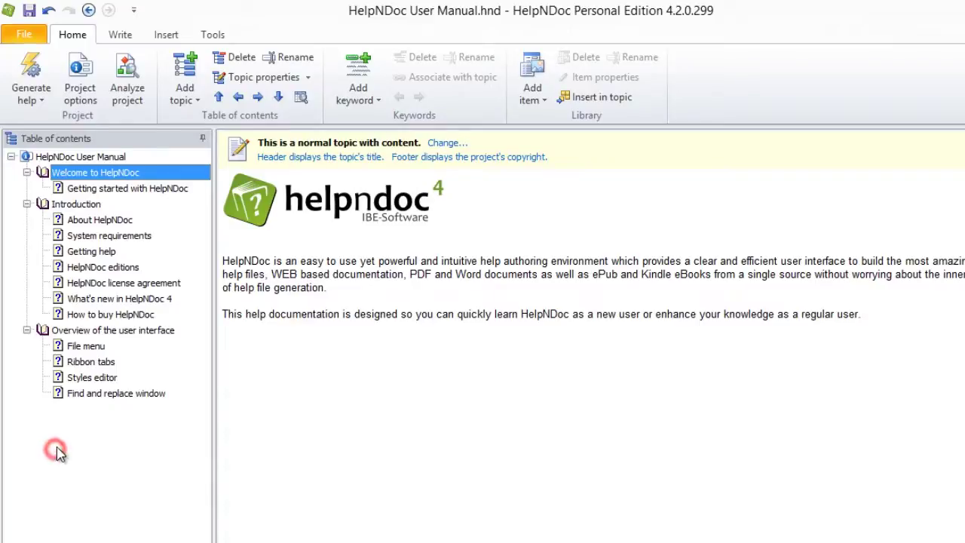
pyautogui.rightClick(110, 178)
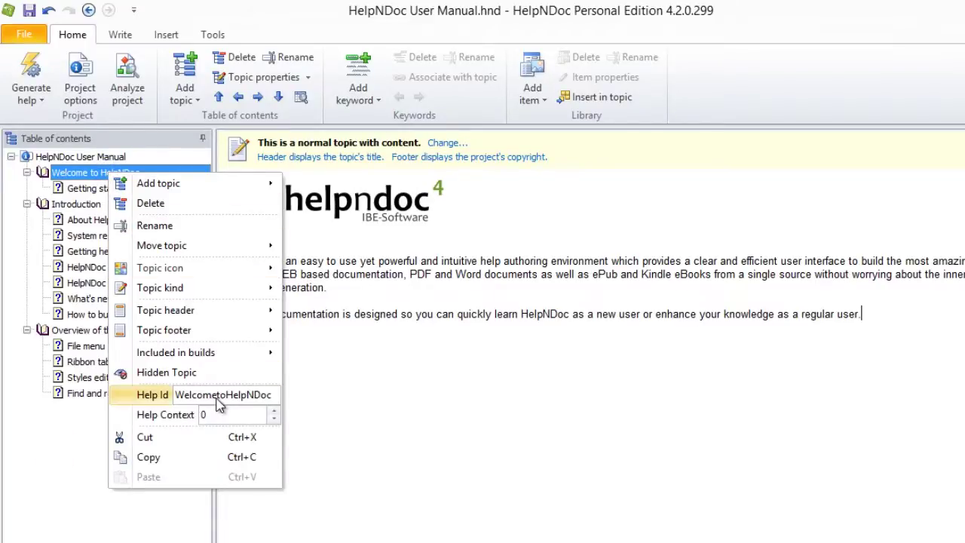
pyautogui.click(222, 395)
pyautogui.doubleClick(224, 397)
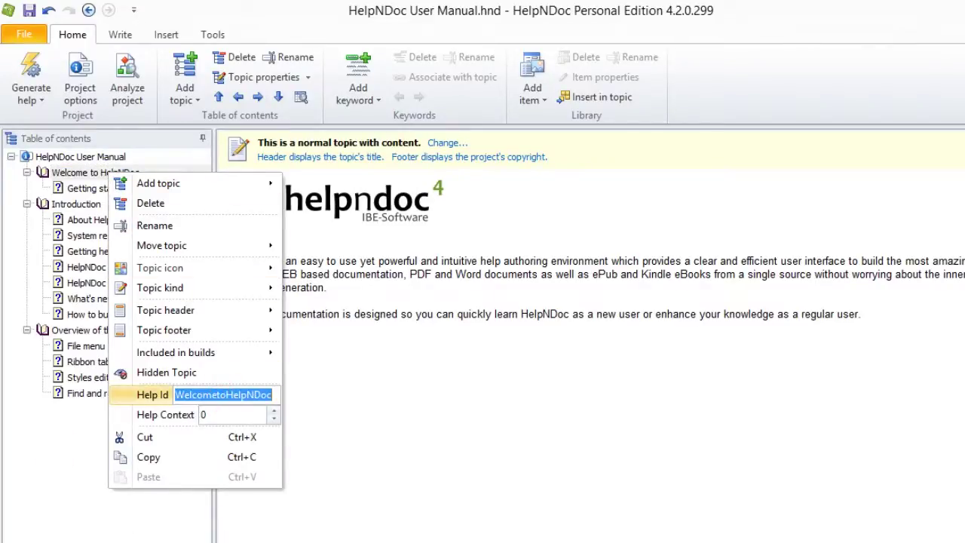
pyautogui.write('welcome')
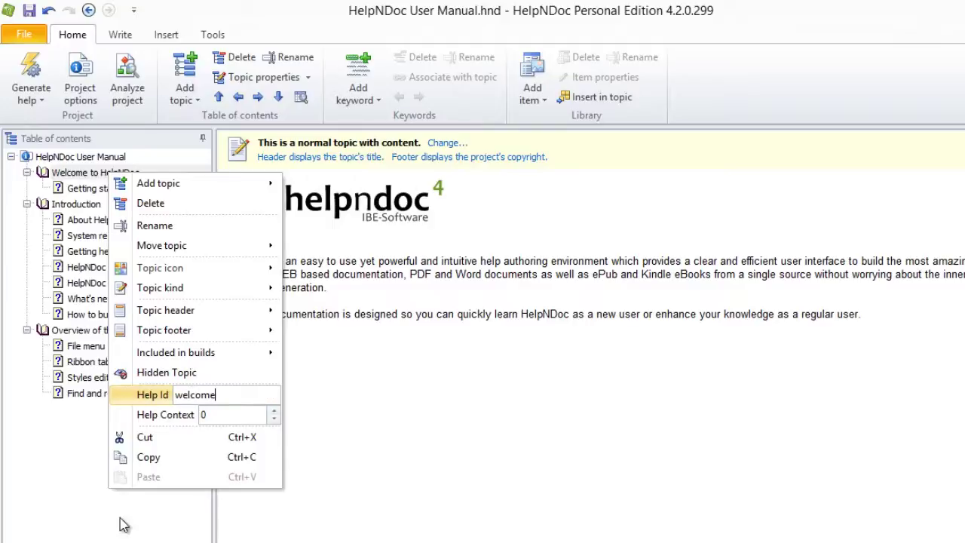
pyautogui.press('Return')
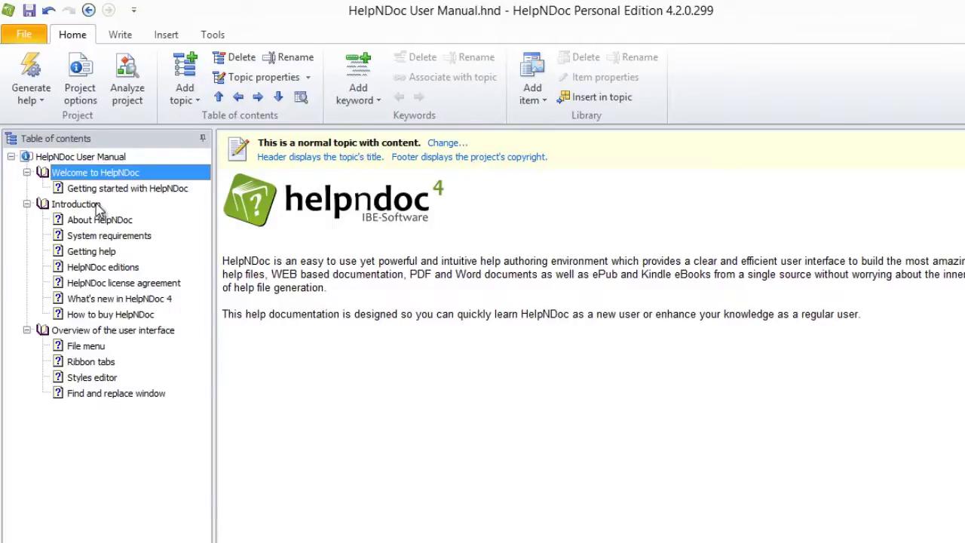
pyautogui.rightClick(101, 175)
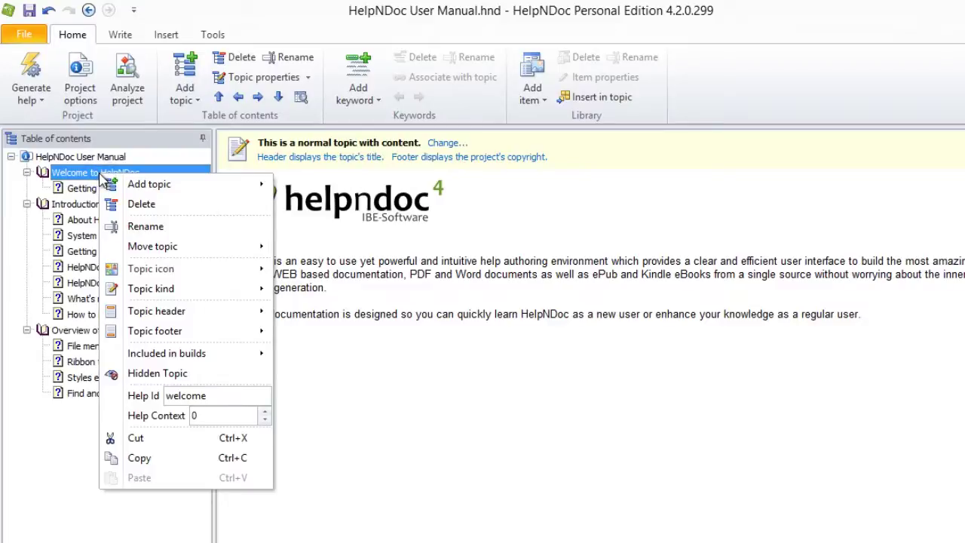
pyautogui.click(66, 461)
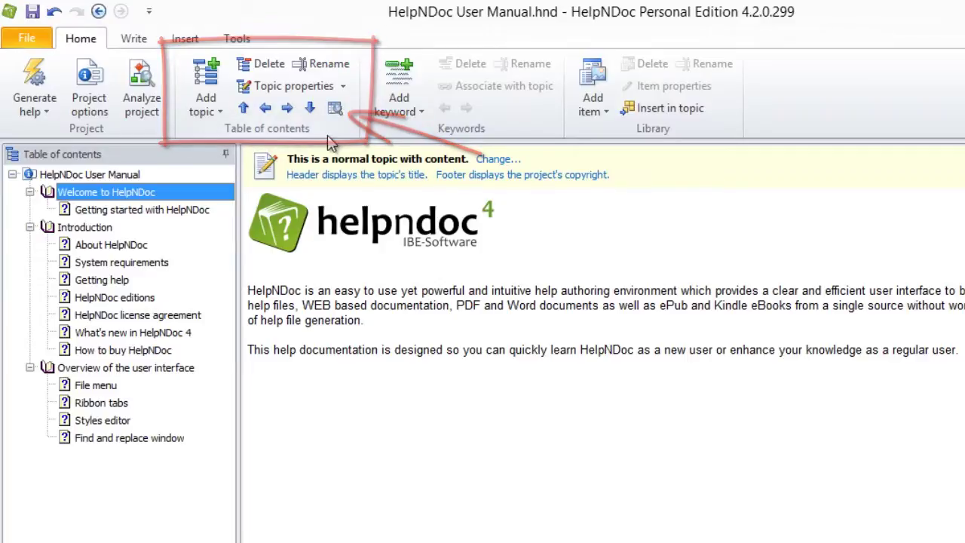
# Turn on the extended table of contents and widen the panel to show both ID columns
pyautogui.click(336, 109)
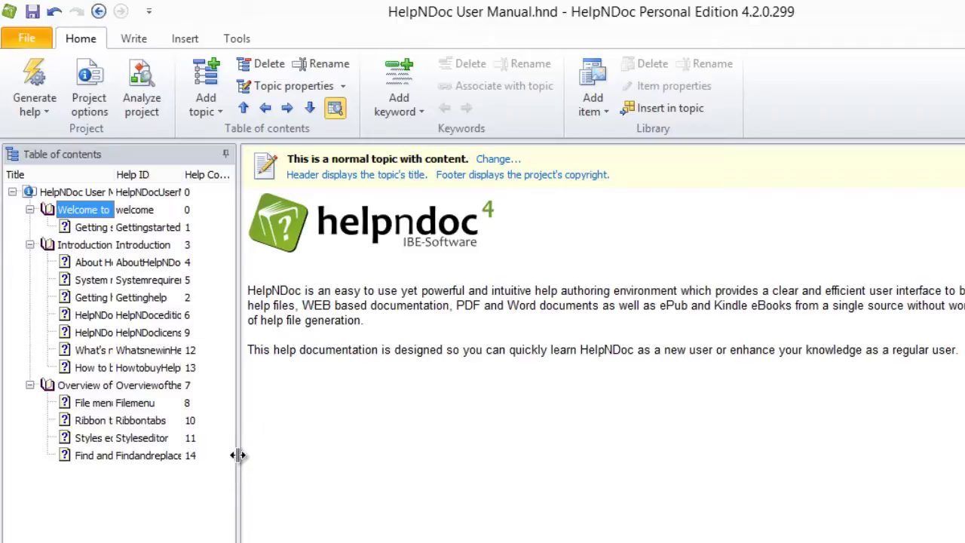
pyautogui.moveTo(238, 455); pyautogui.dragTo(286, 463)
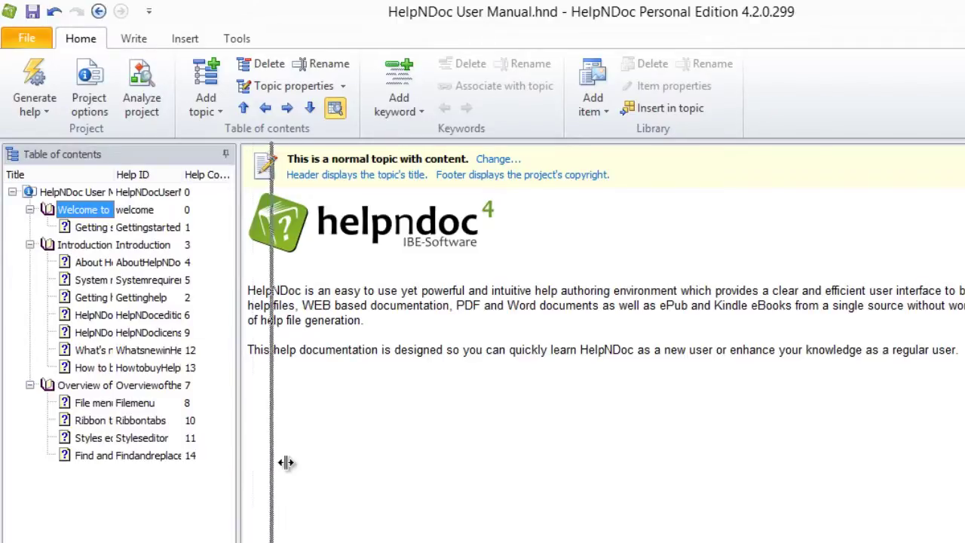
pyautogui.moveTo(286, 462); pyautogui.dragTo(501, 477)
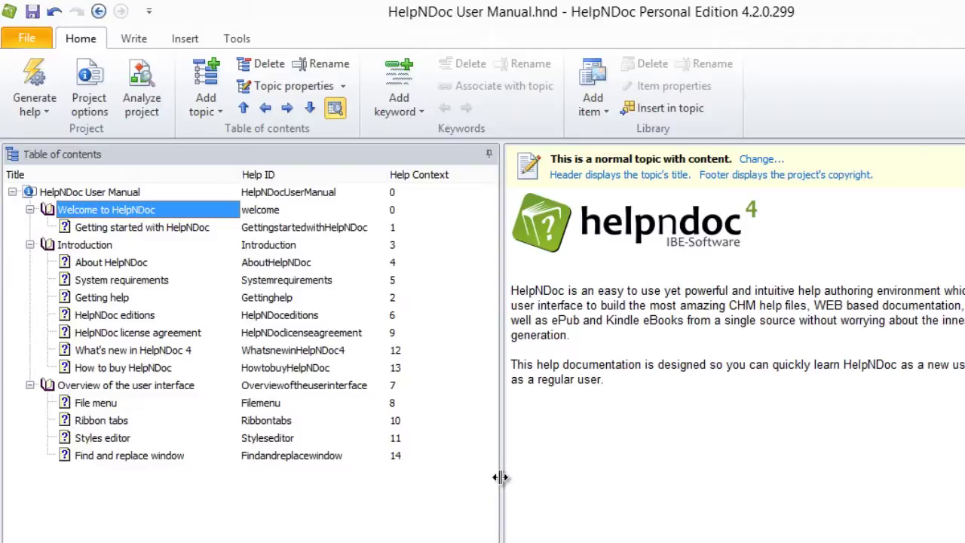
# Set the About HelpNDoc topic's Help ID to 'About' directly in the table of contents
pyautogui.click(275, 262)
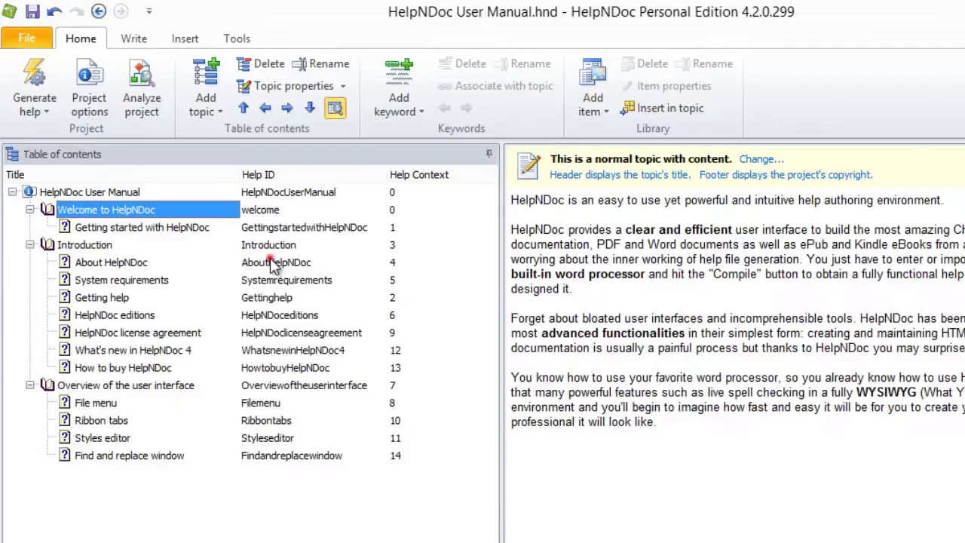
pyautogui.click(276, 262)
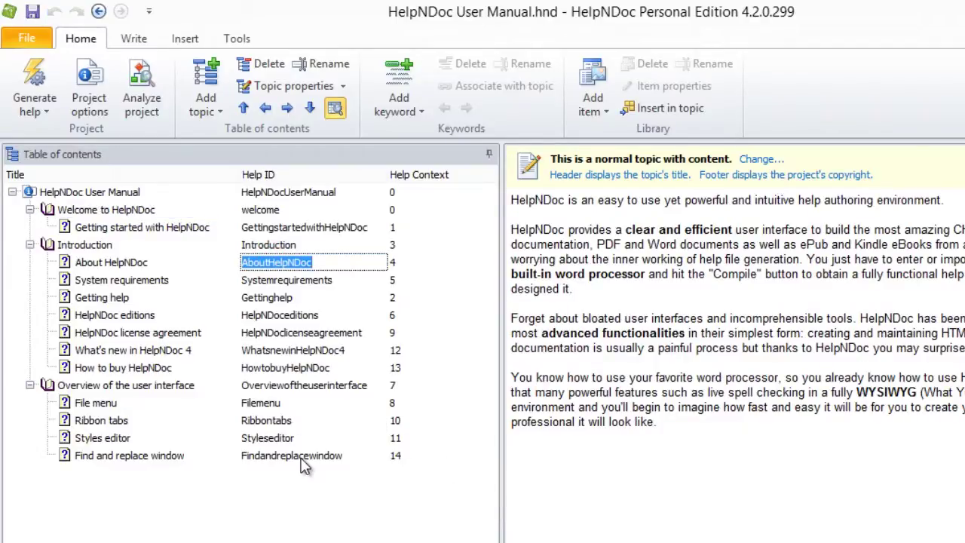
pyautogui.write('About')
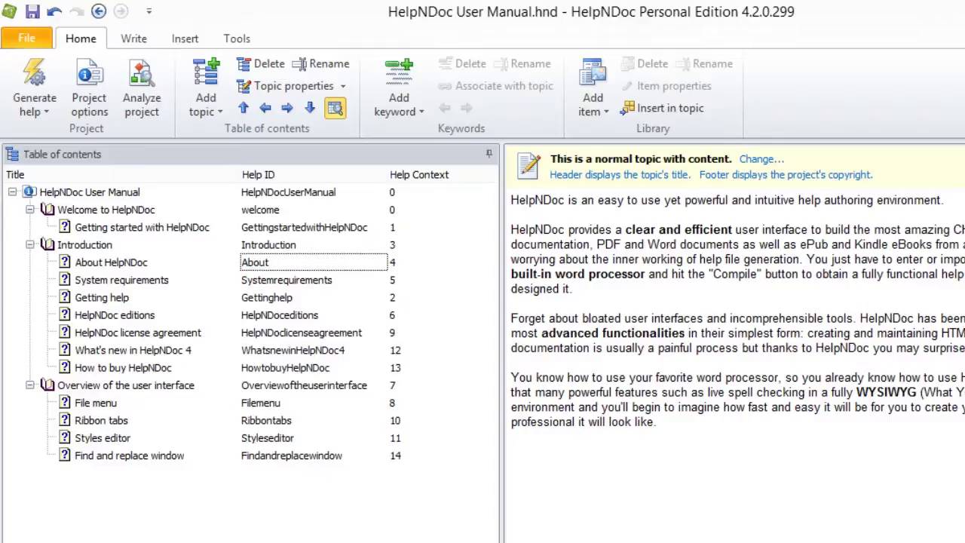
pyautogui.press('Return')
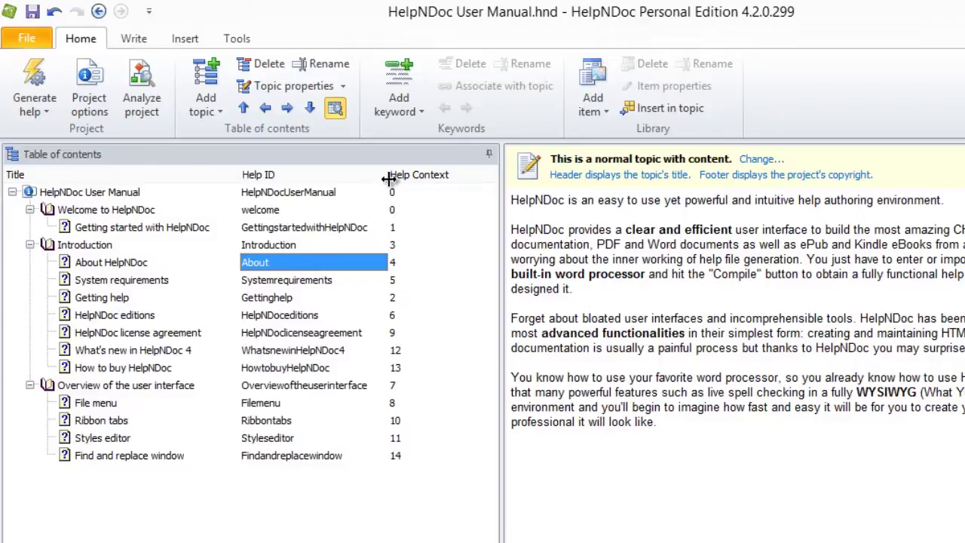
# Auto-fit the Help ID column so IDs like GettingstartedwithHelpNDoc show in full
pyautogui.moveTo(388, 178); pyautogui.dragTo(318, 176)
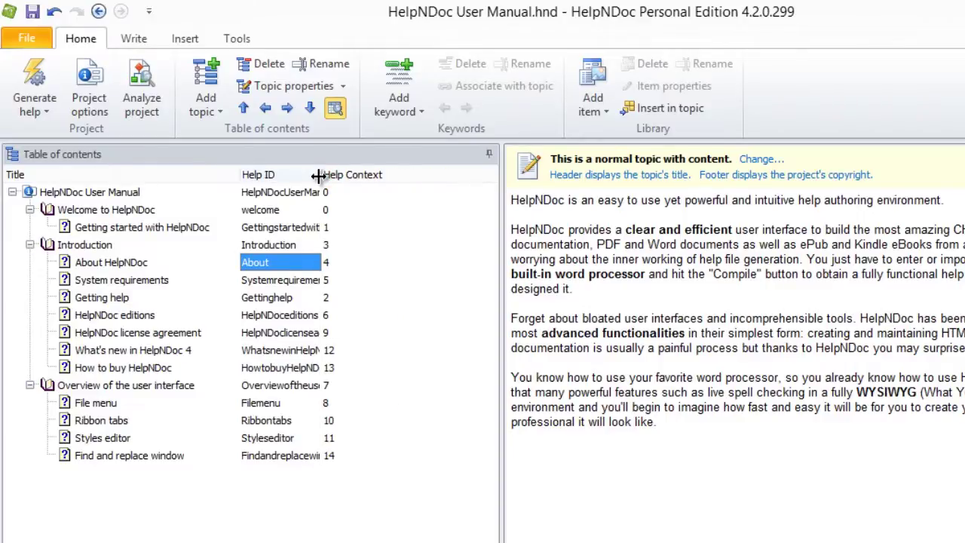
pyautogui.moveTo(324, 175)
pyautogui.mouseDown()
pyautogui.moveTo(389, 179)
pyautogui.moveTo(335, 179)
pyautogui.mouseUp()
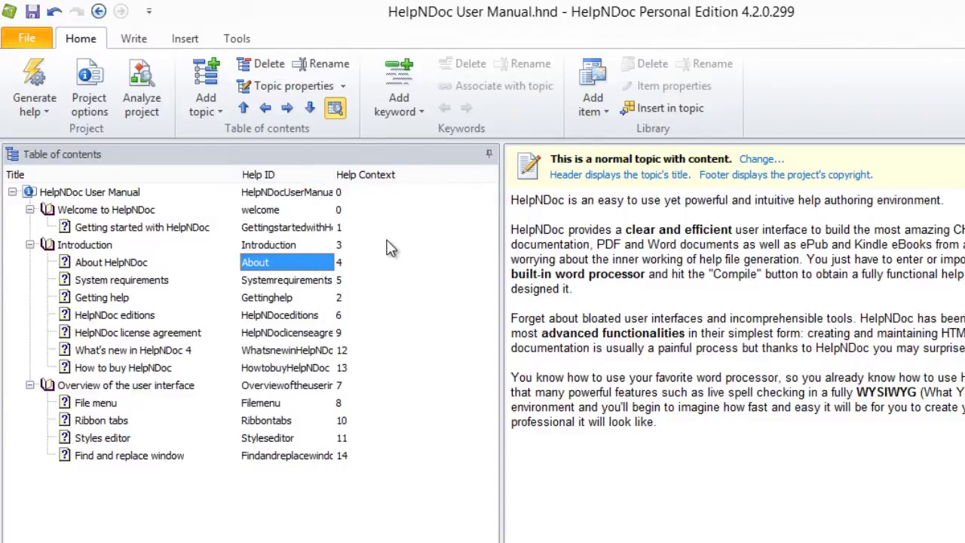
pyautogui.doubleClick(335, 180)
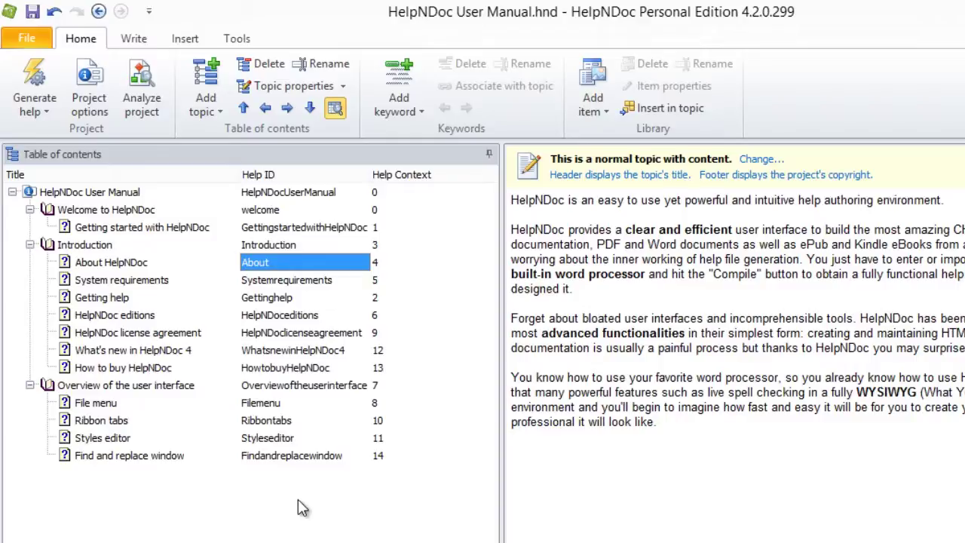
# Turn off the extended table-of-contents view, hiding the Help ID and Help Context columns
pyautogui.click(334, 108)
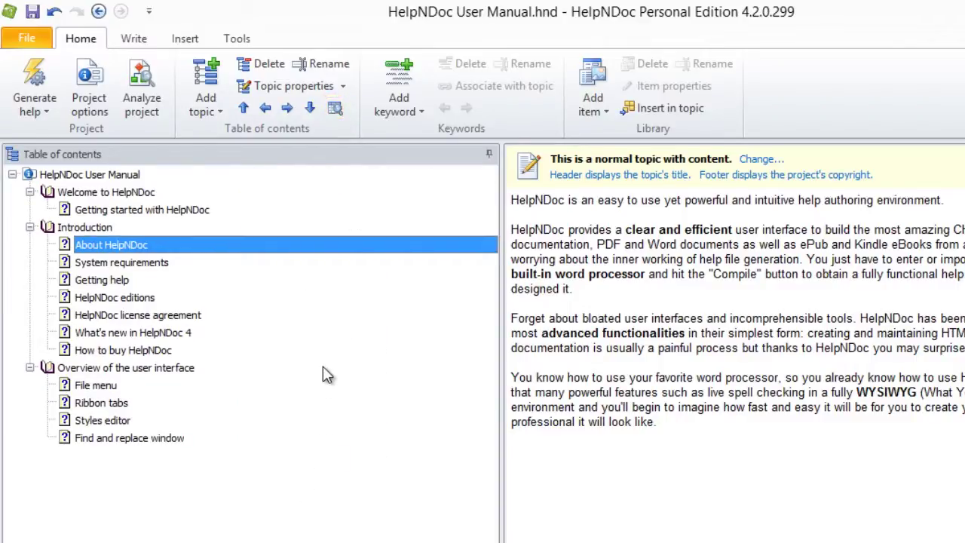